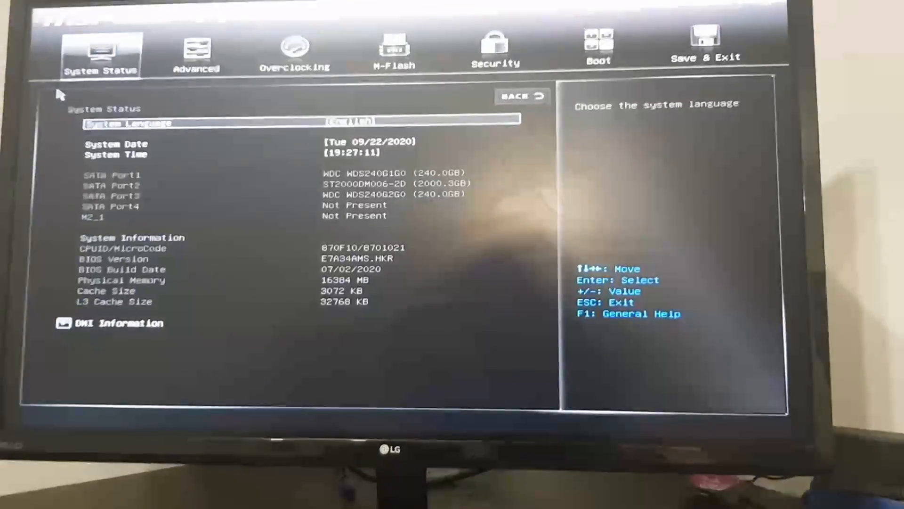
On the Overclocking page, open the voltage mode choices for CPU Core Voltage.
key("Right")
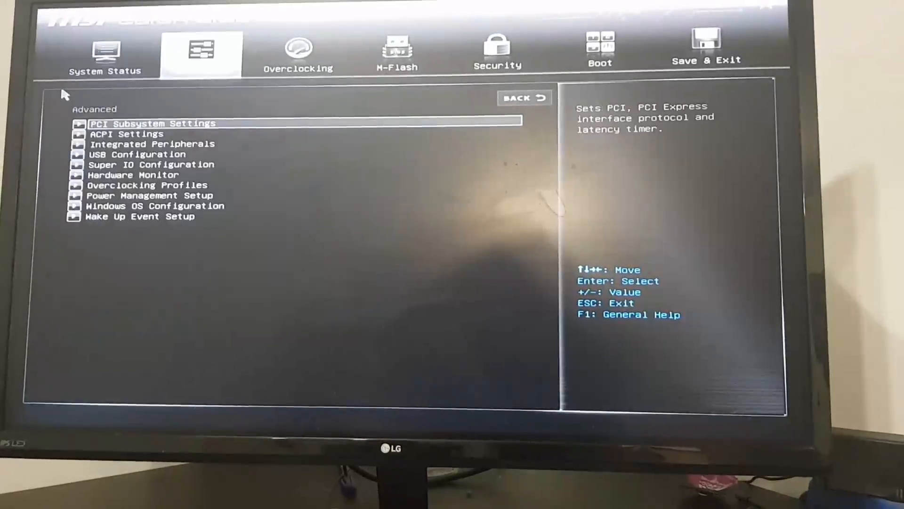
key("Right")
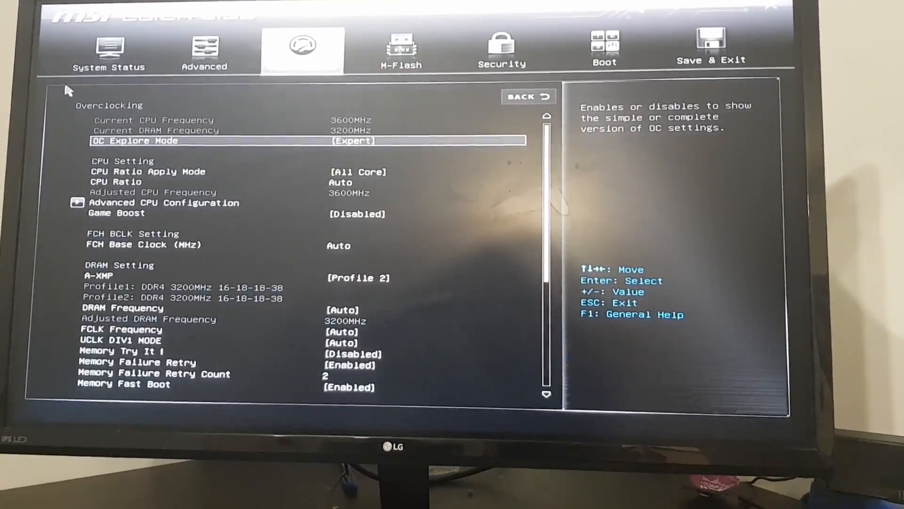
key("Down")
key("Down")
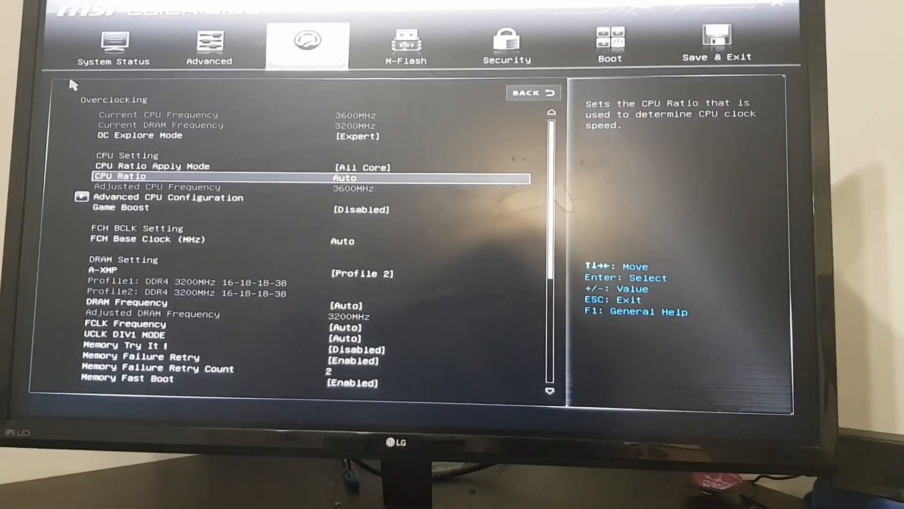
key("Down")
key("Down")
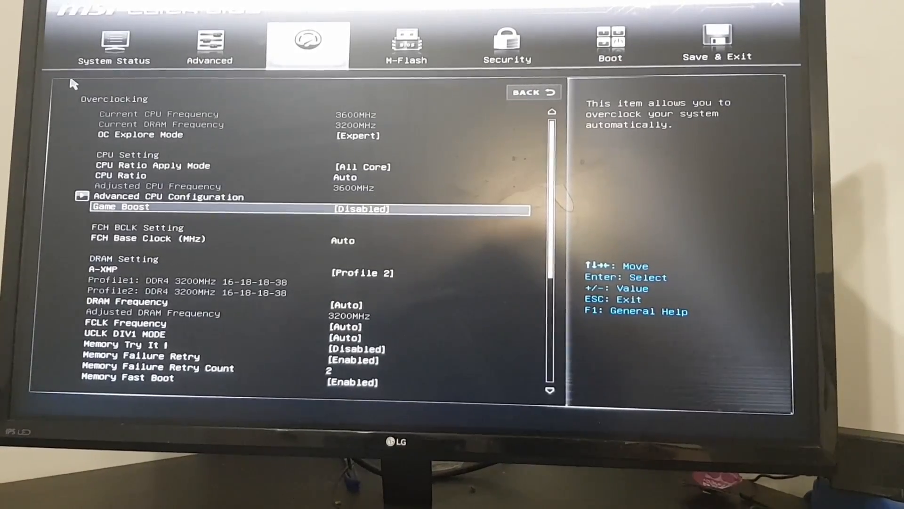
key("Down")
key("Down")
key("Down")
key("Down")
key("Down")
key("Down")
key("Down")
key("Down")
key("Down")
key("Down")
key("Down")
key("Down")
key("Down")
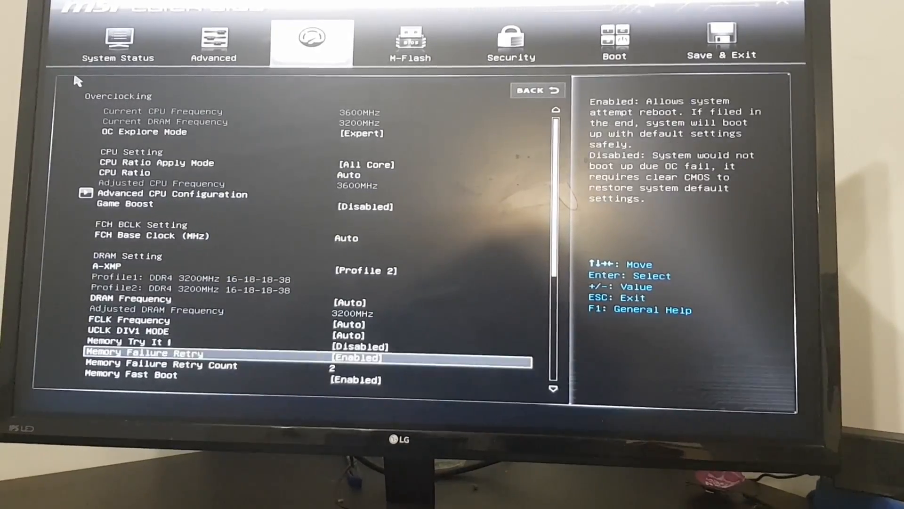
key("Down")
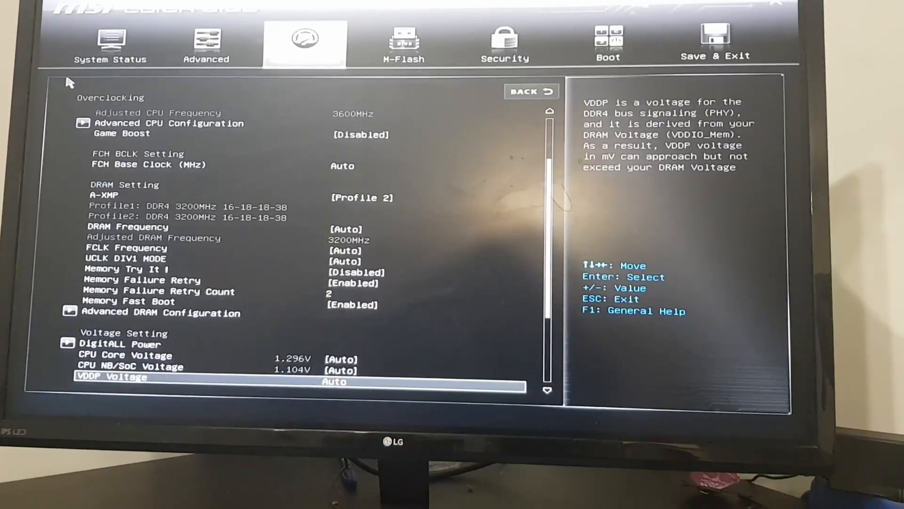
key("Up")
key("Up")
key("Return")
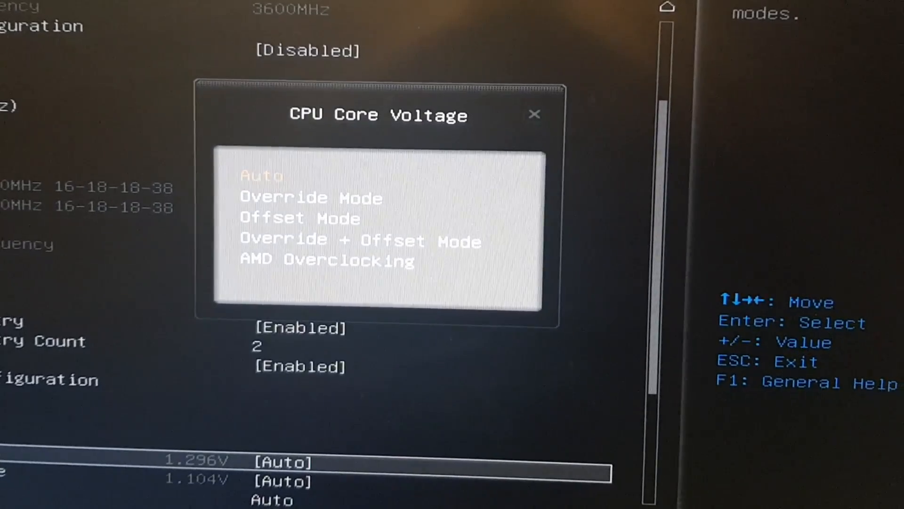
Dismiss the CPU Core Voltage choices, leaving the mode on Auto.
key("Escape")
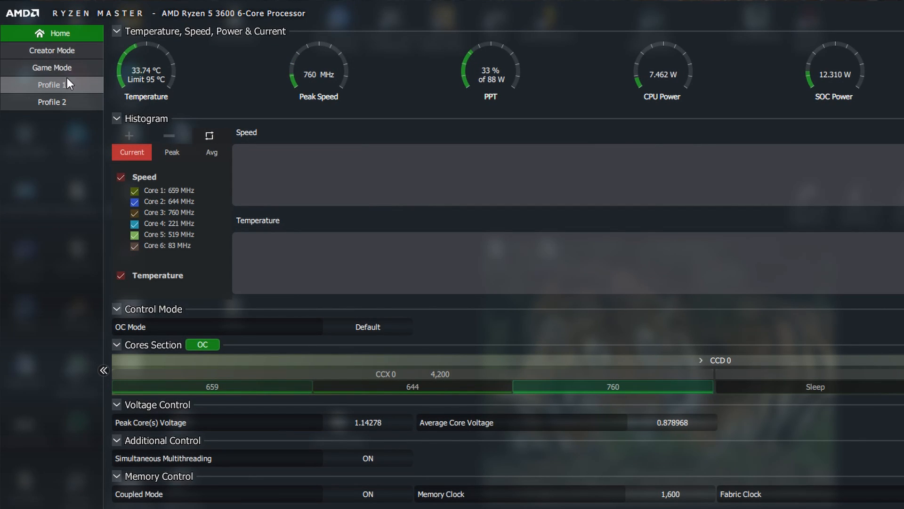
Open Profile 1, collapse its setting sections, and switch Memory Control to Excluded.
left_click(66, 83)
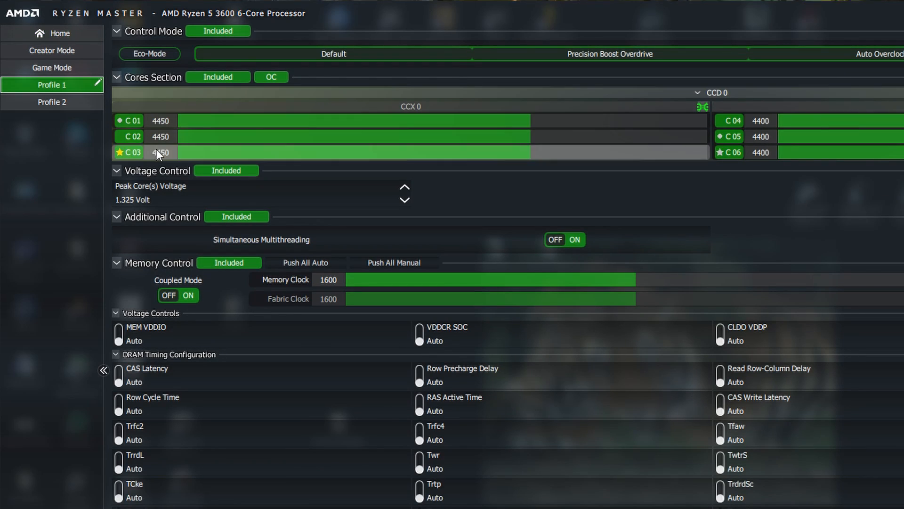
left_click(117, 172)
left_click(116, 185)
left_click(117, 199)
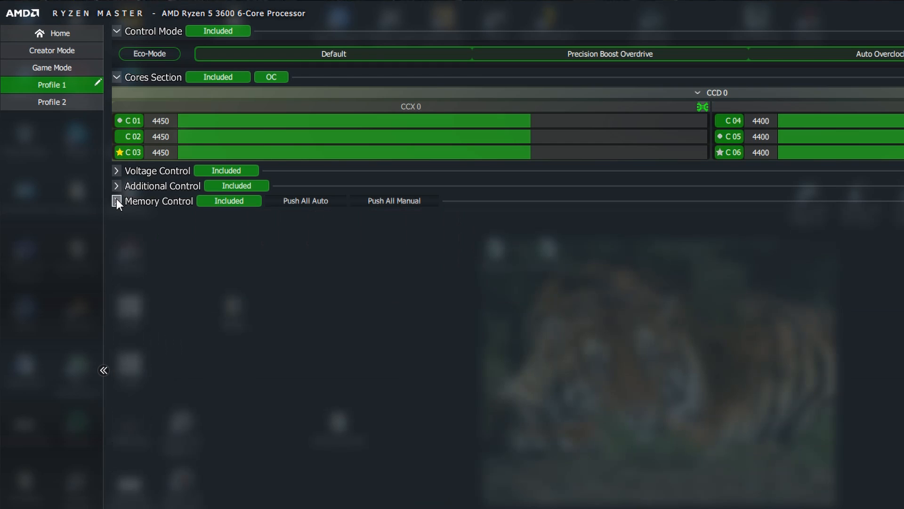
left_click(117, 76)
left_click(116, 31)
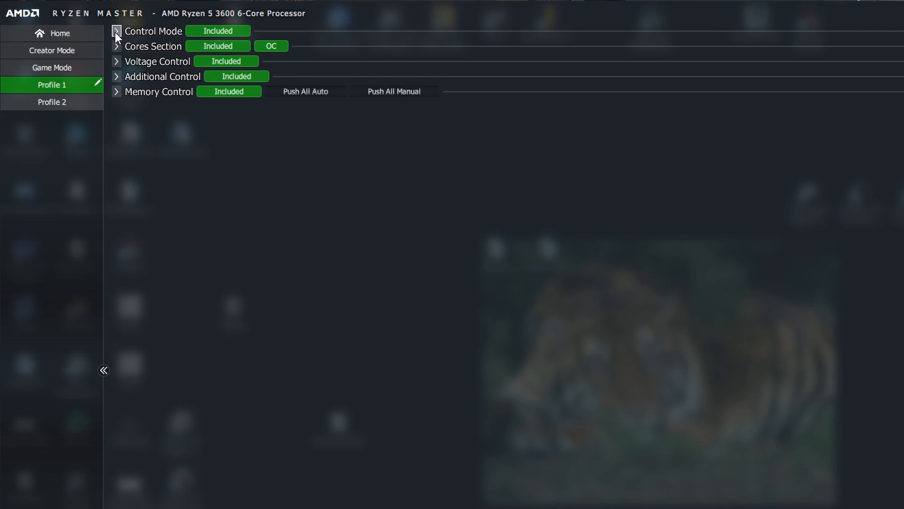
left_click(242, 95)
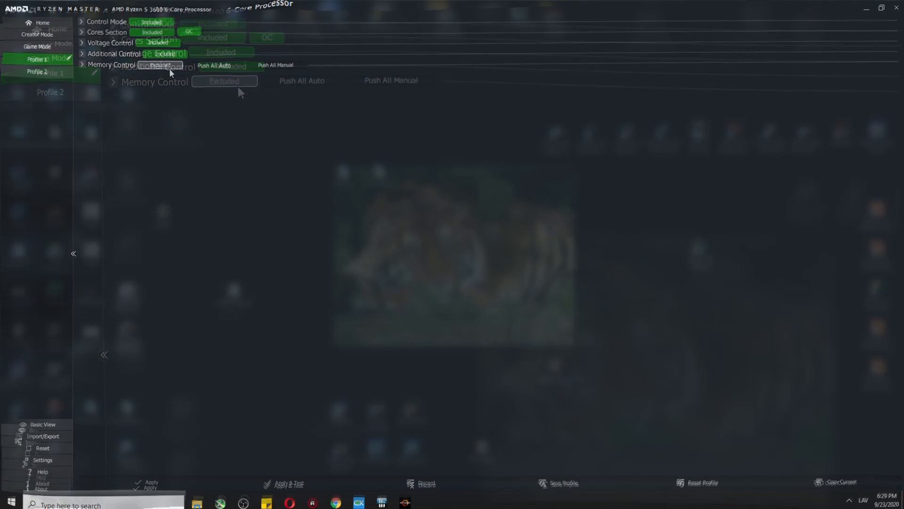
left_click(81, 21)
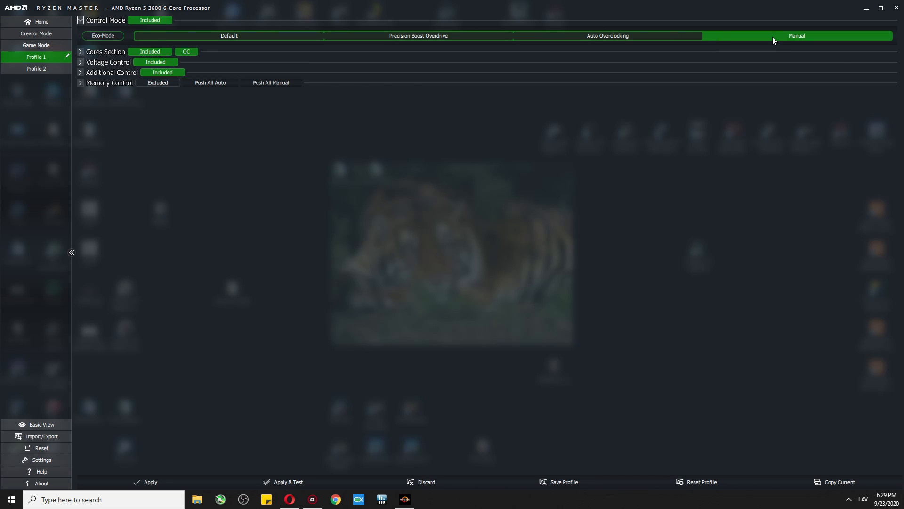
Try the Precision Boost Overdrive control mode for Profile 1.
left_click(410, 36)
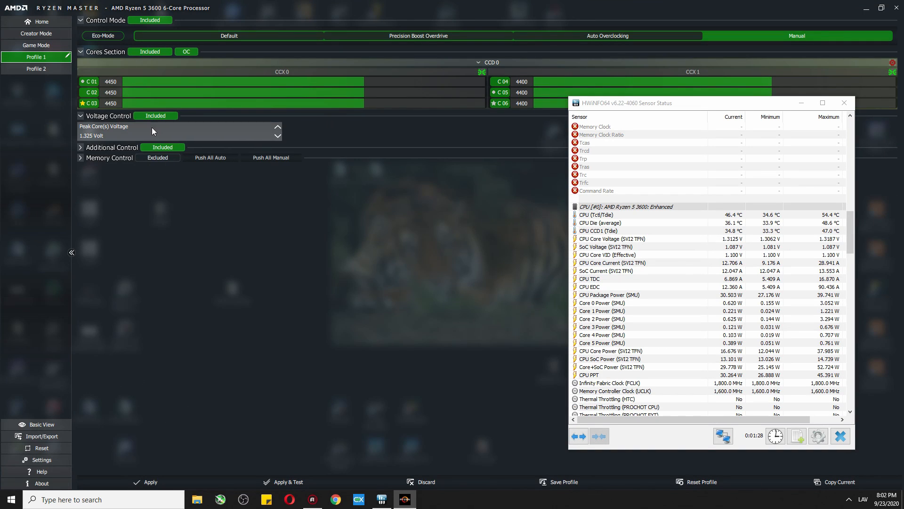
Lower Profile 1's peak core voltage to 1.2 V, apply it, and check HWiNFO's voltage reading.
left_click(278, 137)
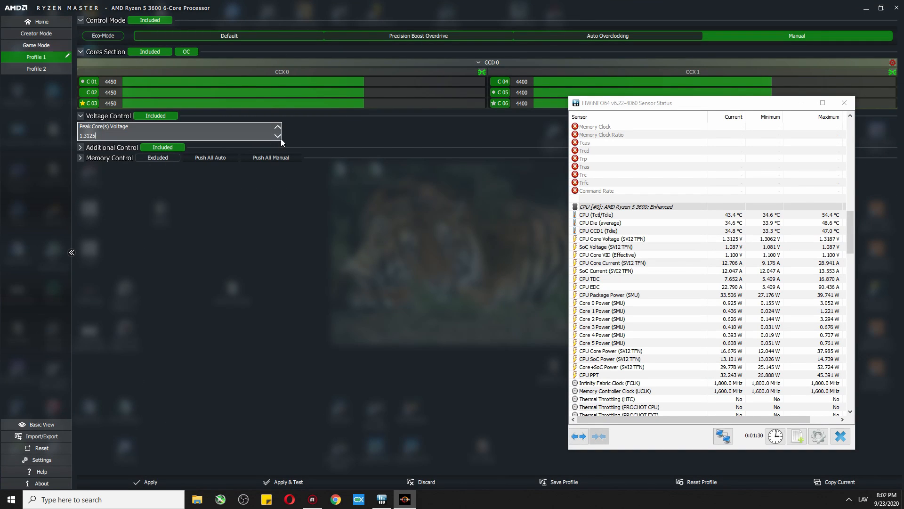
left_click(278, 137)
left_click(278, 137)
left_click(281, 138)
left_click(281, 139)
left_click(281, 139)
left_click(281, 138)
left_click(280, 139)
left_click(281, 139)
left_click(281, 139)
left_click(280, 139)
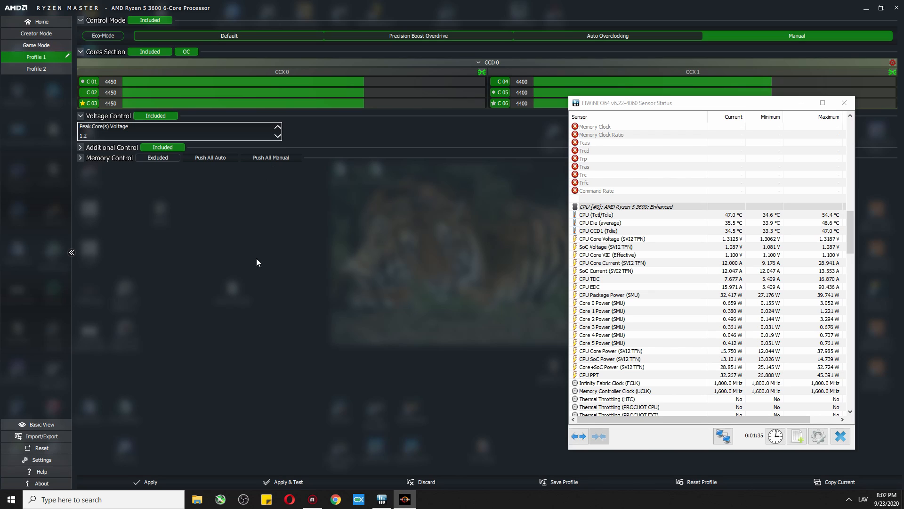
left_click(169, 480)
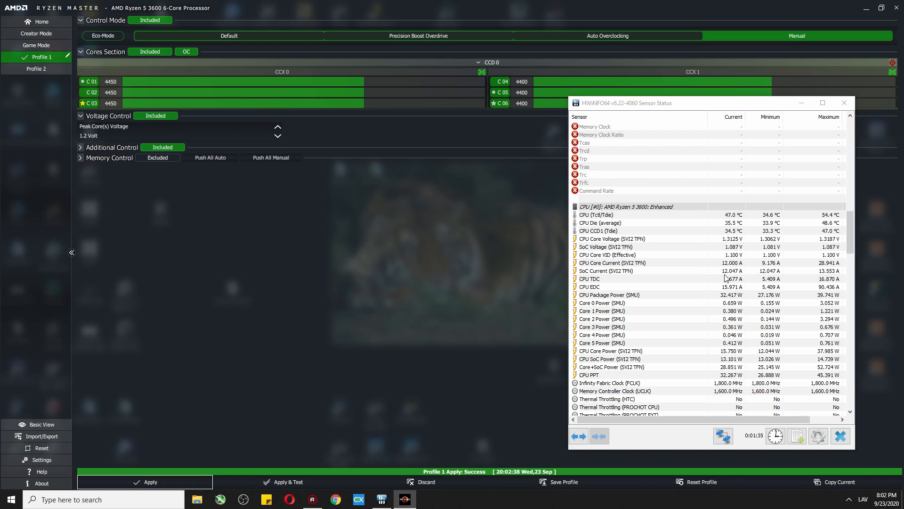
left_click(729, 237)
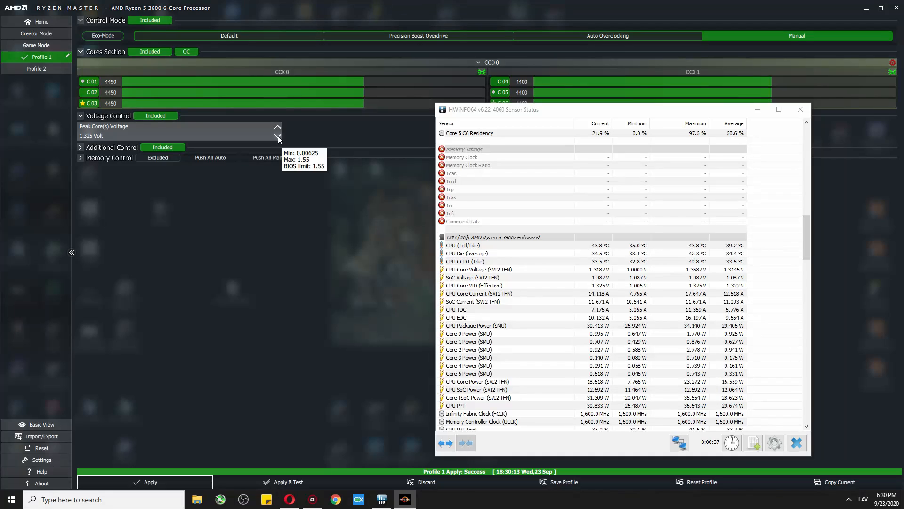
Set Profile 1's peak core voltage to 1.275 V and apply it.
left_click(278, 137)
left_click(279, 136)
left_click(278, 137)
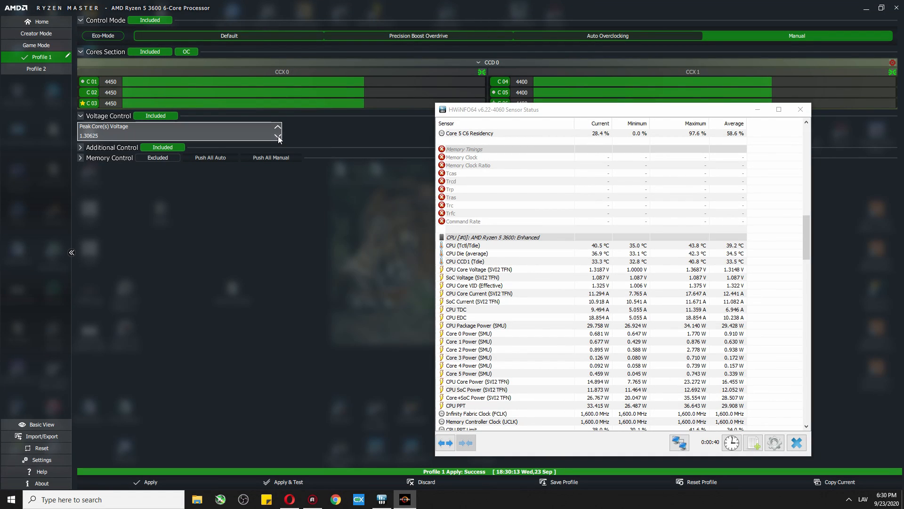
left_click(278, 136)
left_click(279, 137)
left_click(278, 137)
left_click(278, 137)
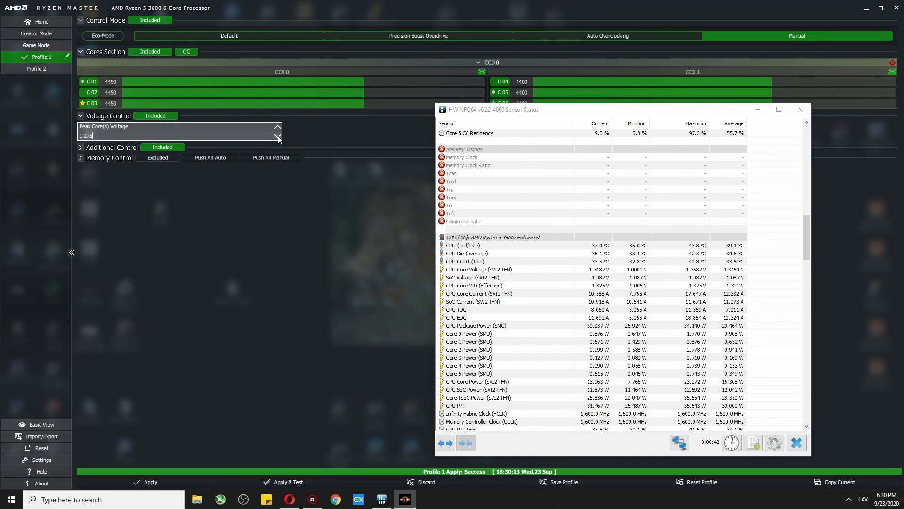
left_click(278, 136)
left_click(160, 480)
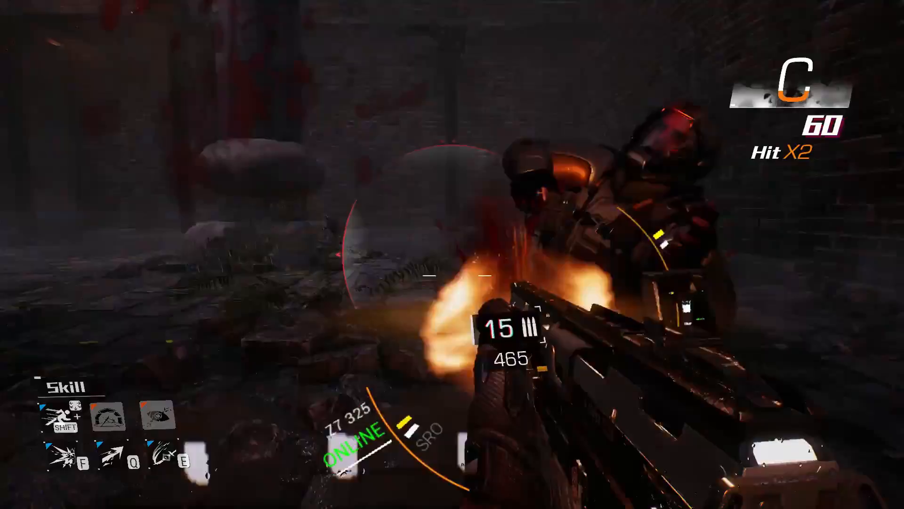
Clear the courtyard enemies with aimed shots and E and Q skills, reaching a 2,560 score.
key("e")
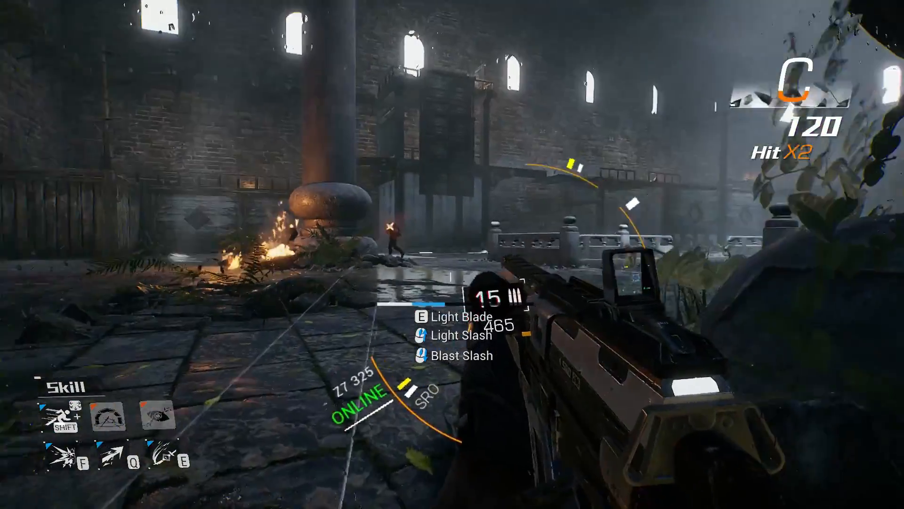
right_click(452, 255)
left_click(452, 255)
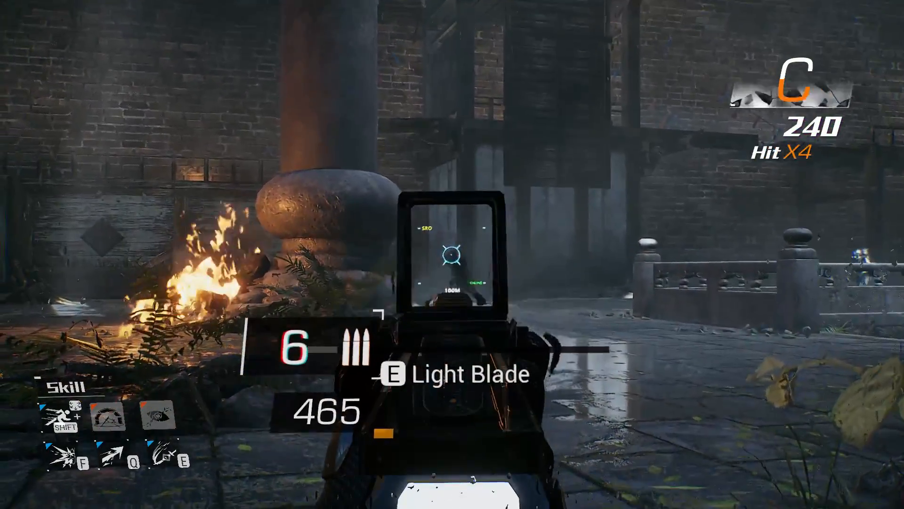
left_click(452, 254)
key("e")
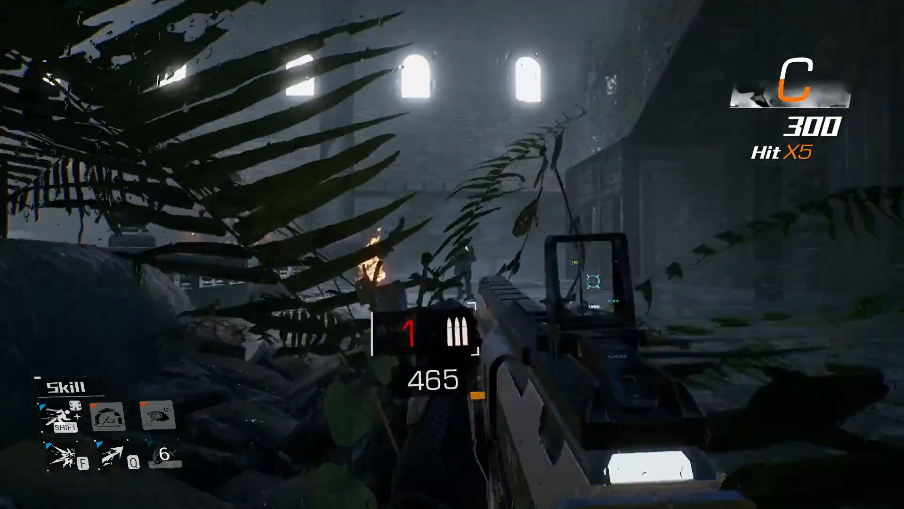
left_click(452, 254)
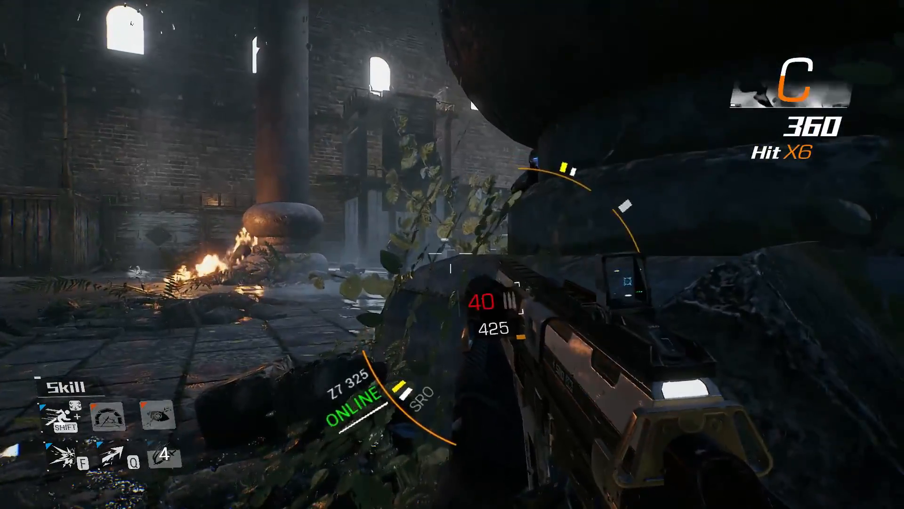
right_click(452, 254)
left_click(452, 255)
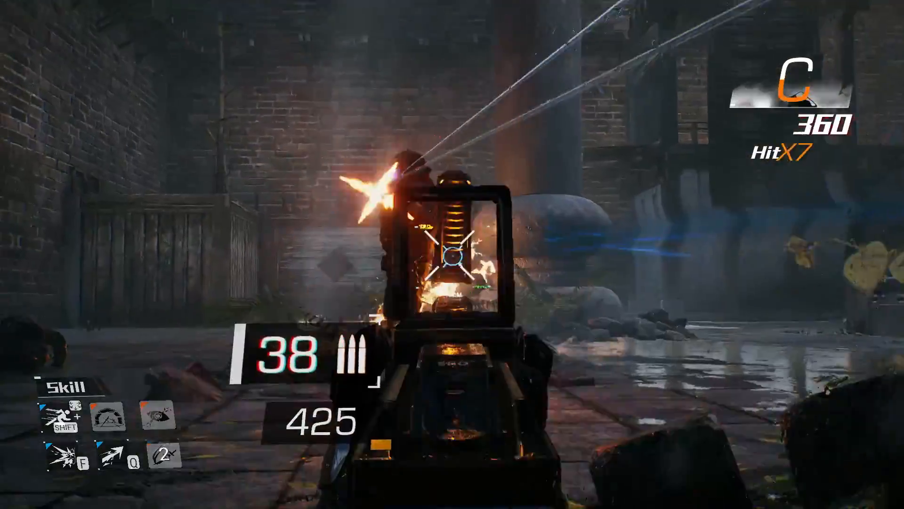
key("q")
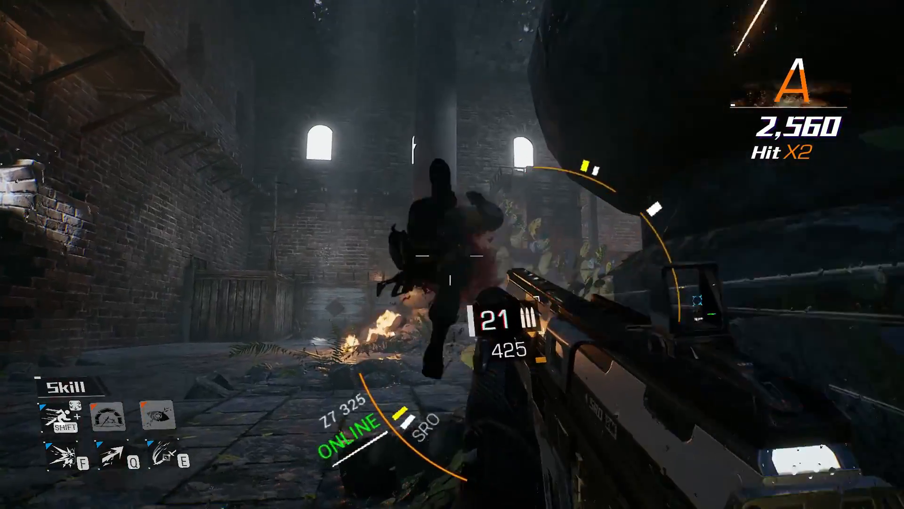
left_click(450, 256)
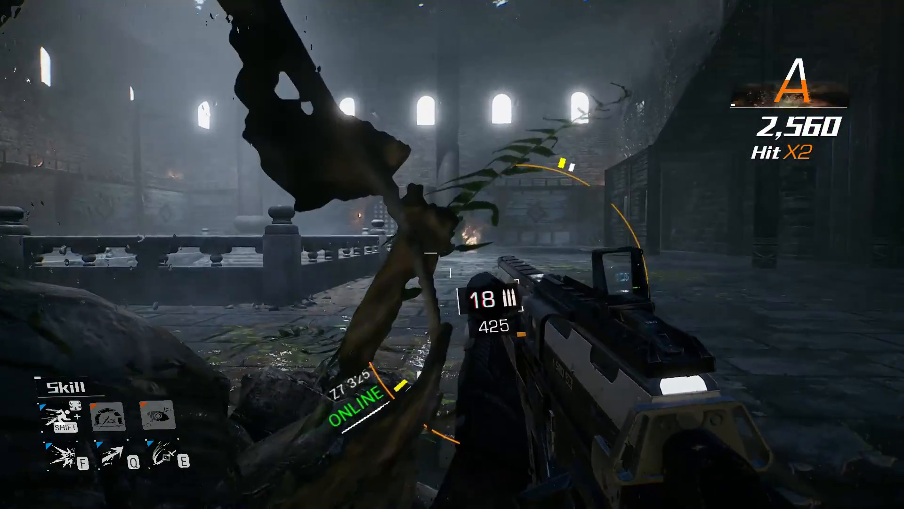
key("w")
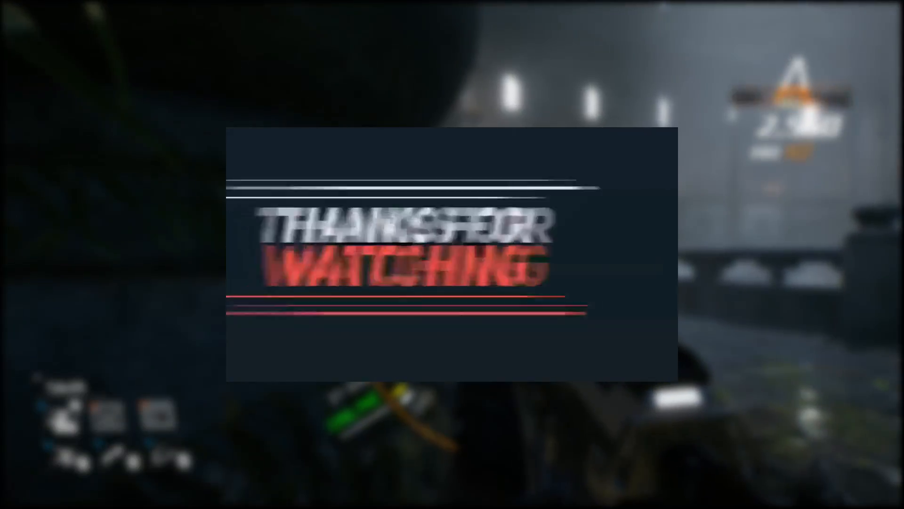